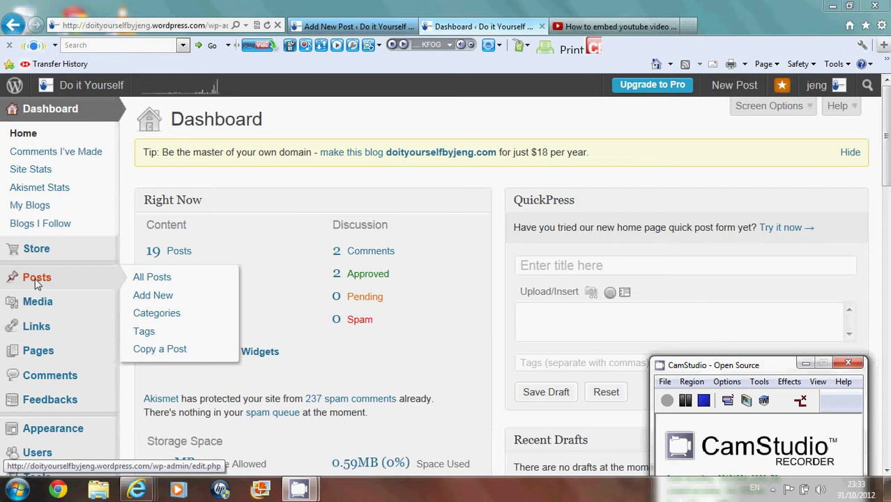
Start a new post from Posts > Add New and allow Internet Explorer's blocked page content.
click(145, 297)
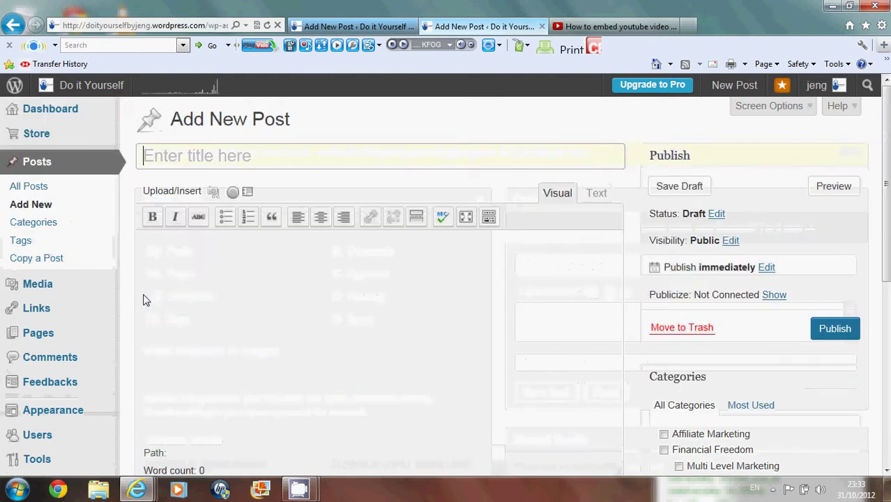
click(220, 159)
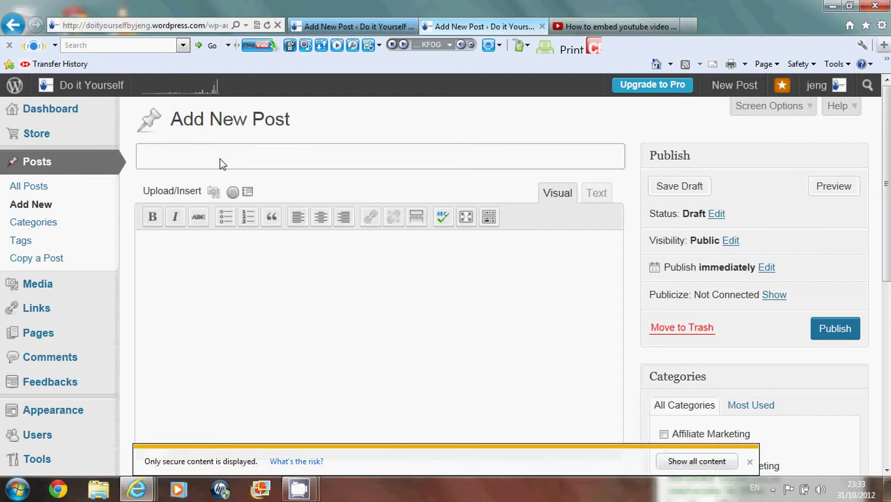
click(684, 466)
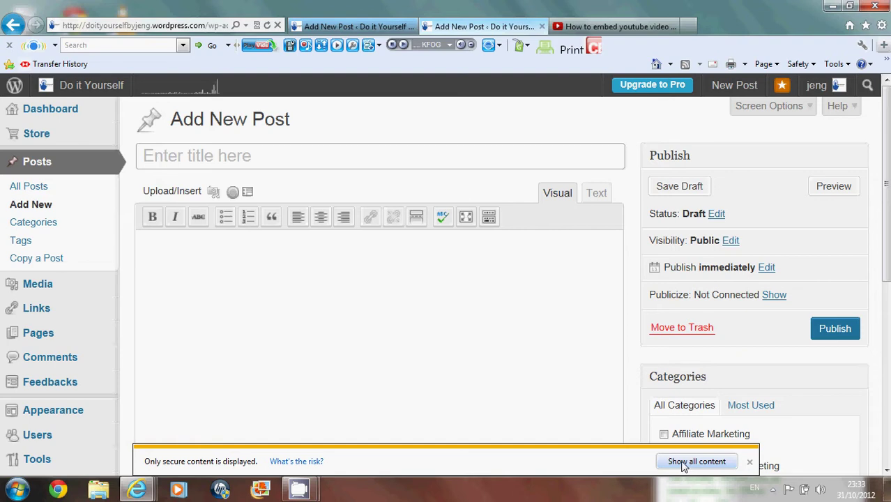
click(683, 465)
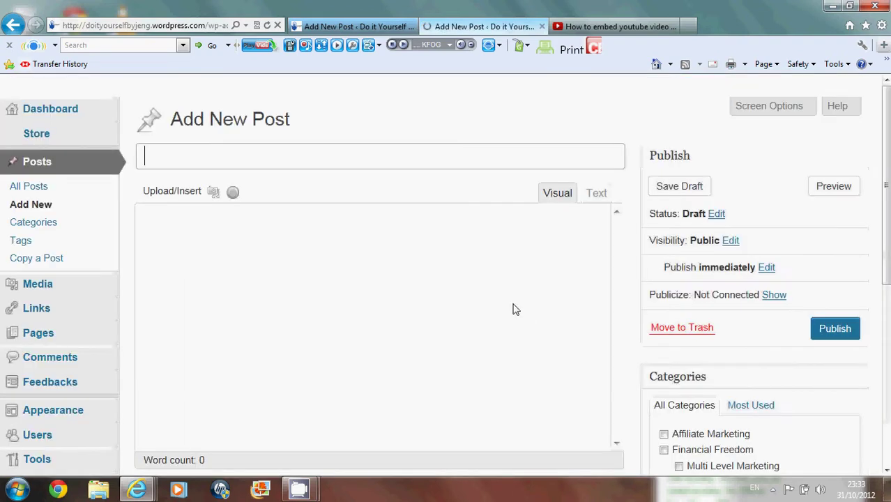
Title the post 'How to insert video in your wordpress blog' and switch to the Text editor.
click(225, 161)
text(H)
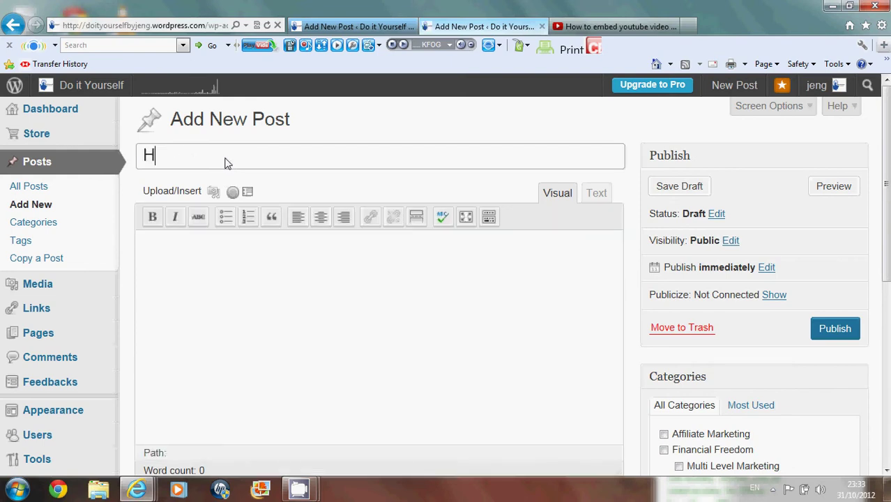
text(ow to in)
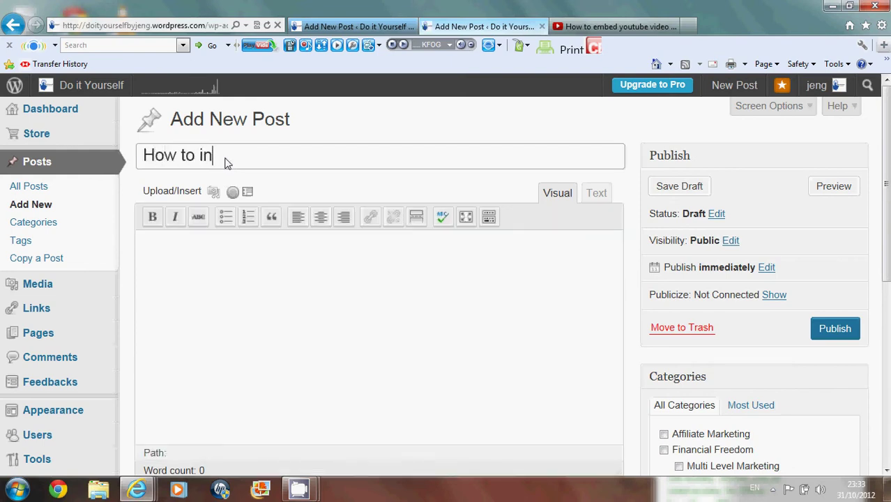
text(sert vid)
text(eo in your)
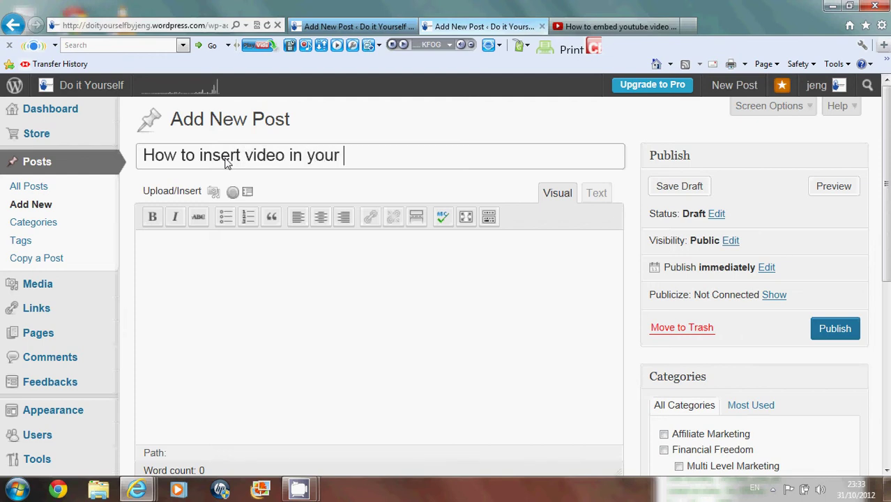
text( word)
text(press bl)
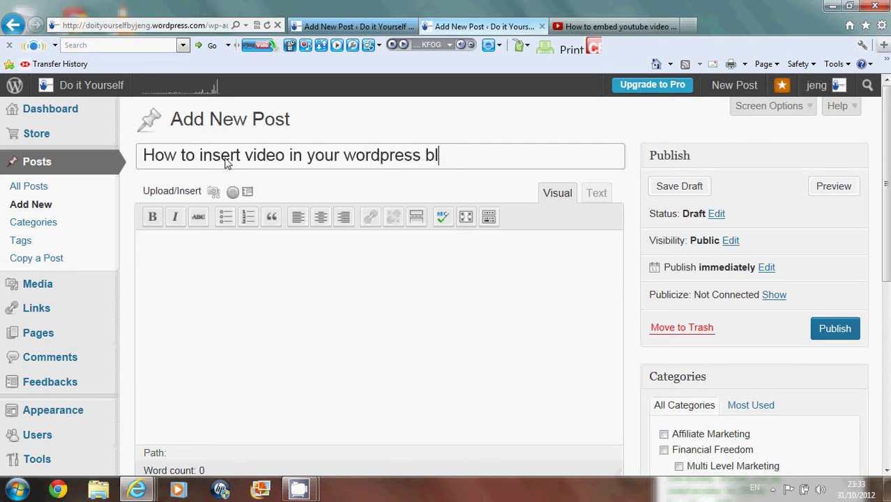
text(og)
click(596, 195)
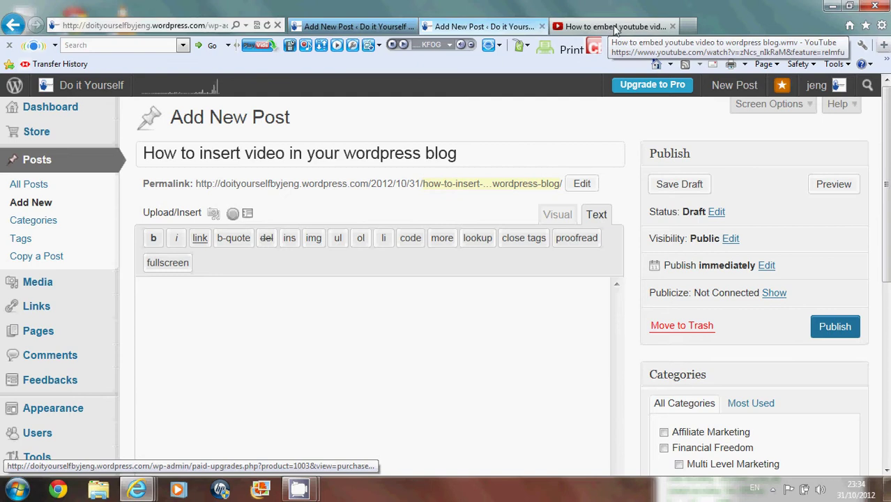
On the YouTube tab, open the 'How to put image on wordpress sidebar.wmv' video from the sidebar.
click(615, 27)
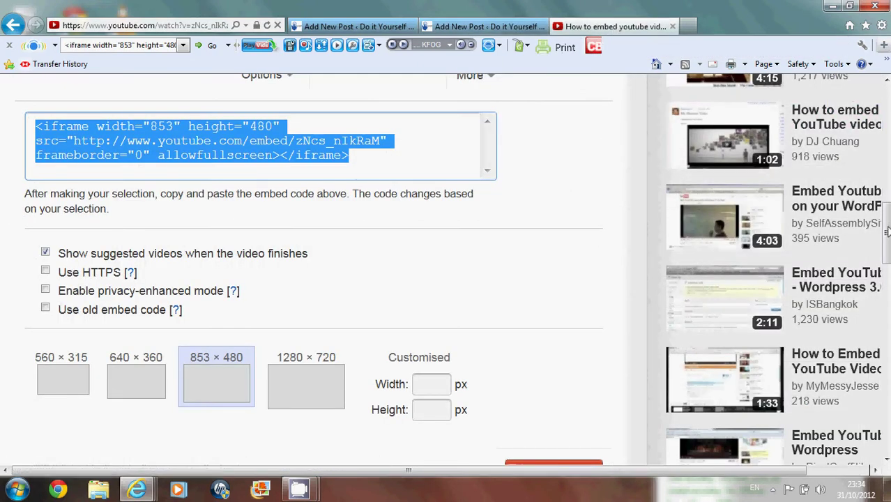
drag(887, 230, 887, 138)
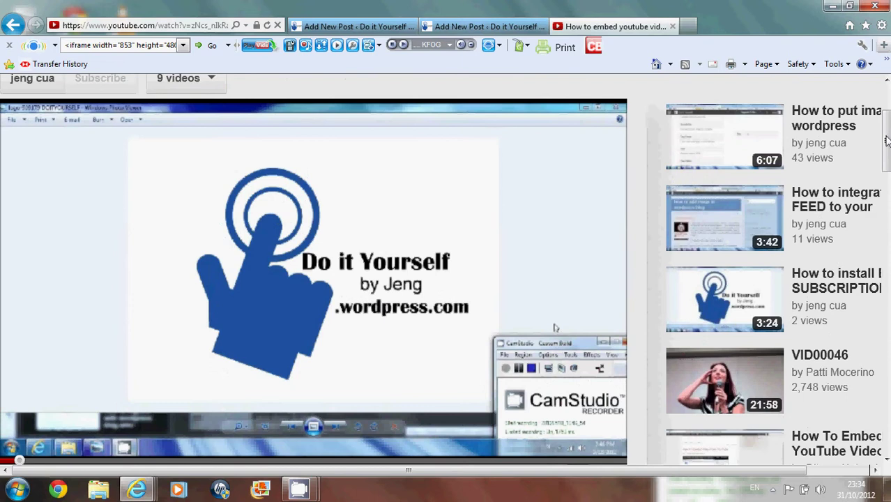
drag(887, 141, 887, 139)
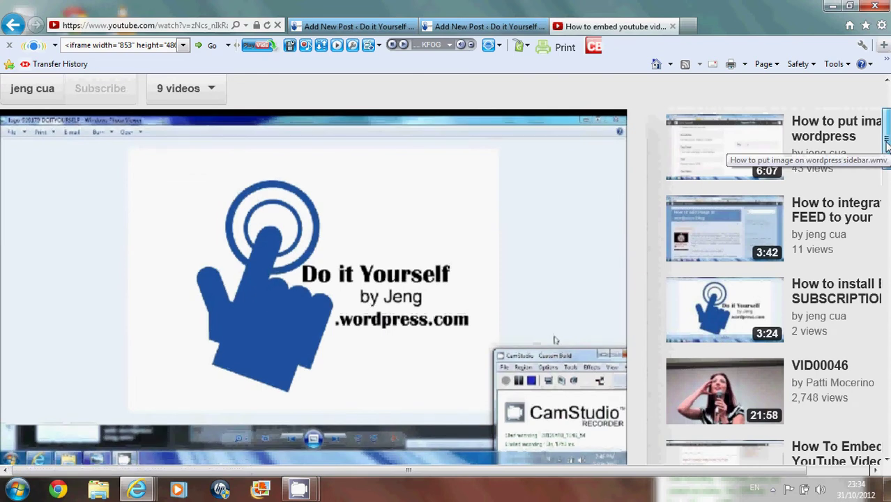
drag(887, 144, 886, 142)
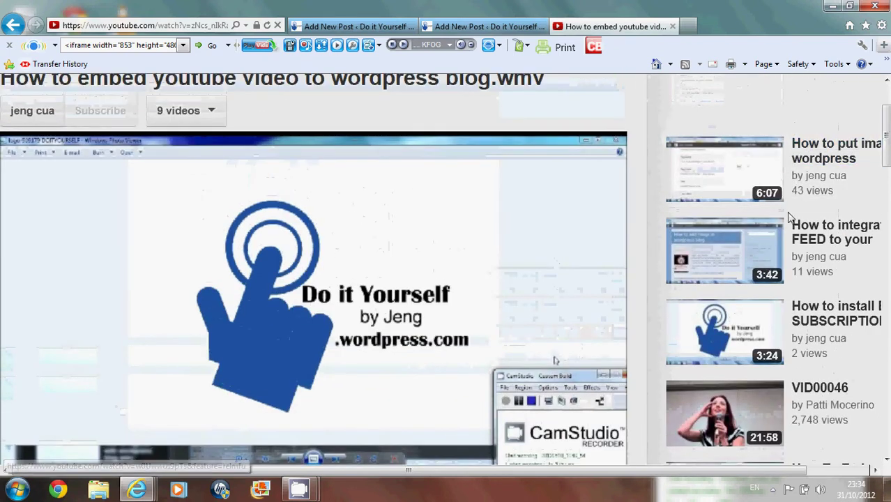
click(737, 180)
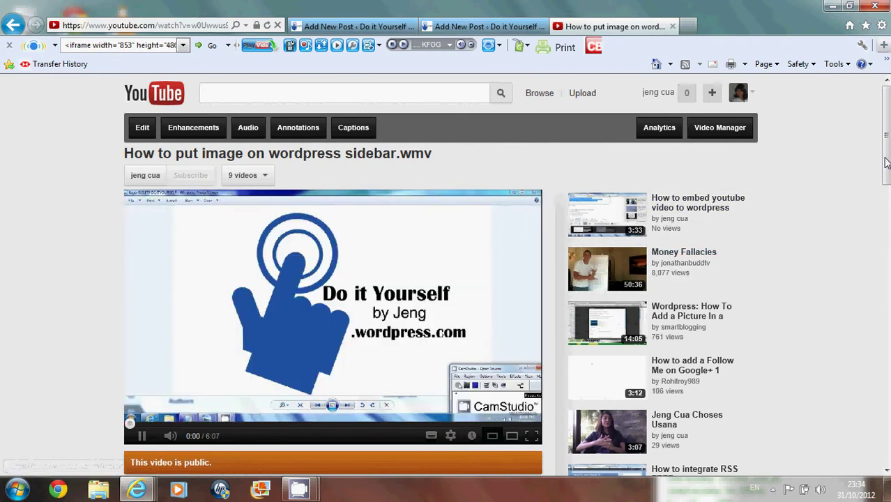
Scroll below the video player and open its Share options.
scroll(887, 160, down, 1)
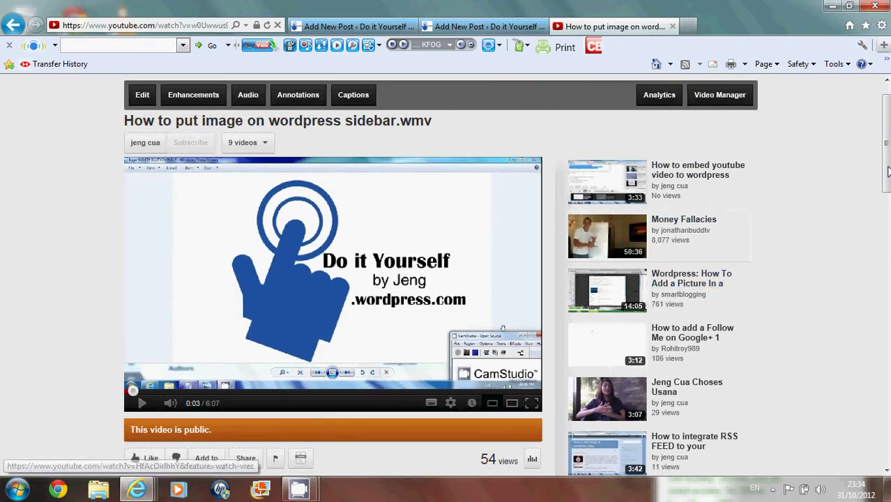
drag(888, 171, 888, 219)
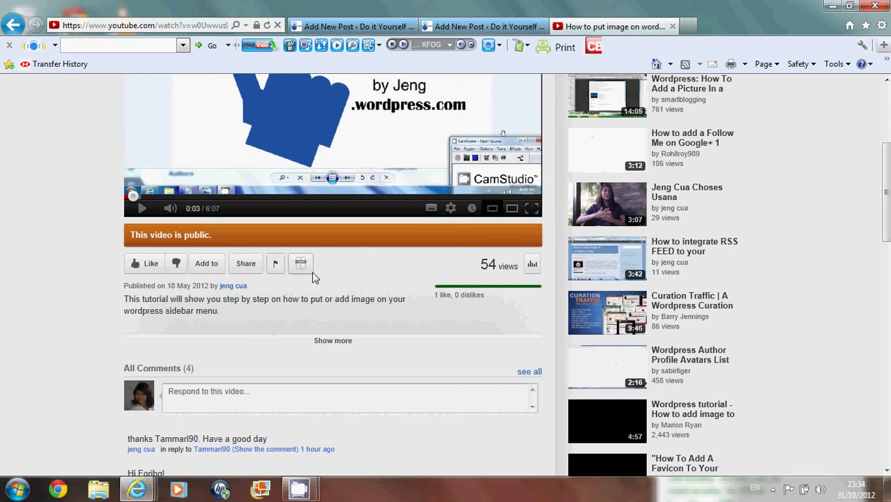
click(242, 268)
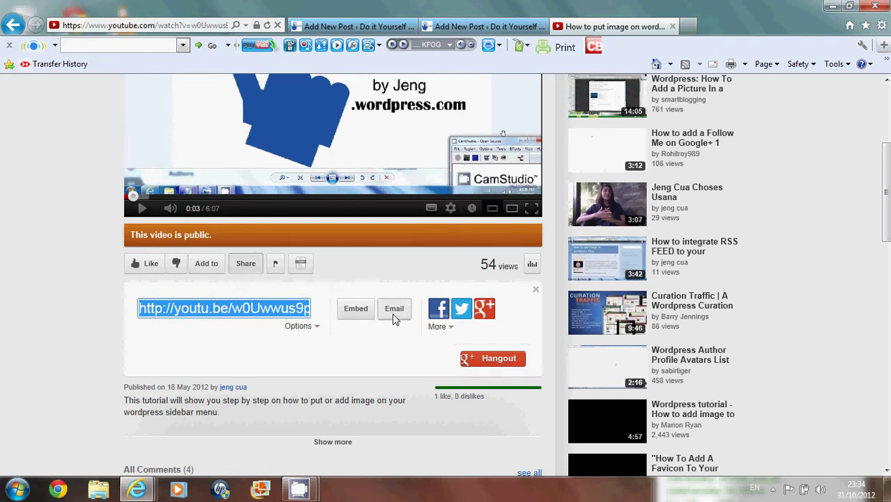
Show the video's embed code, copy the default iframe code, and enlarge the page.
click(354, 311)
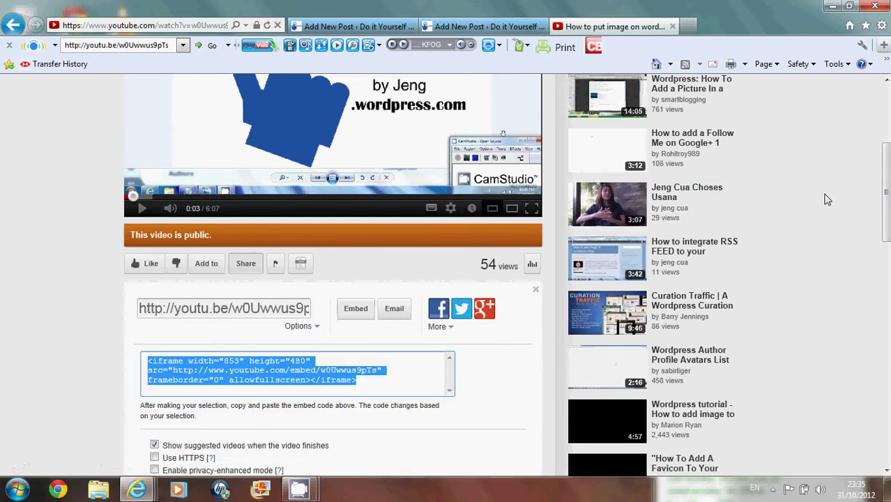
drag(884, 209, 885, 241)
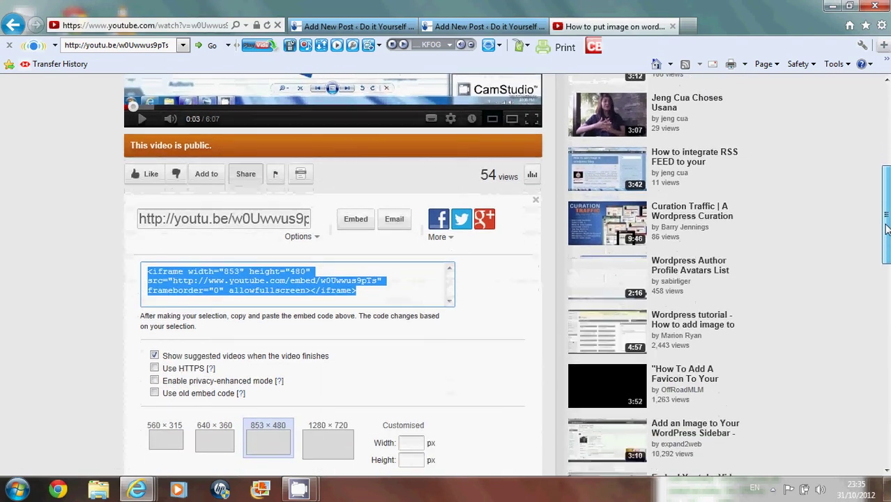
key(ctrl+c)
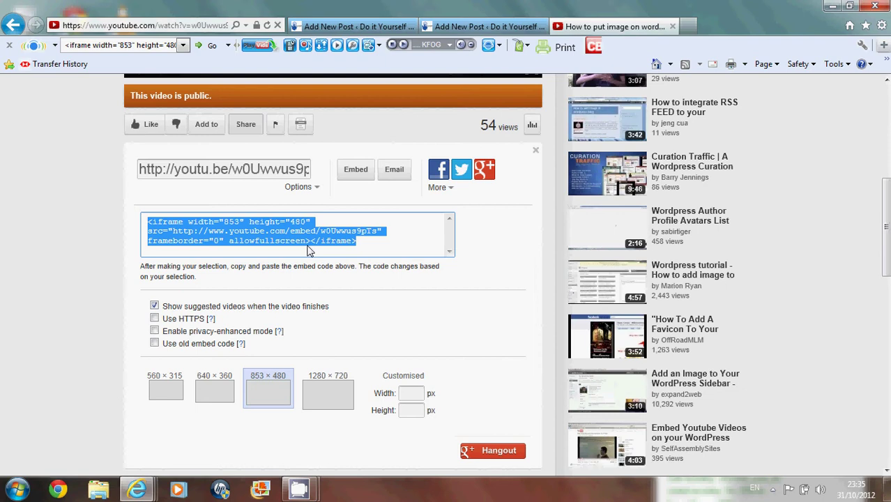
key(ctrl+plus)
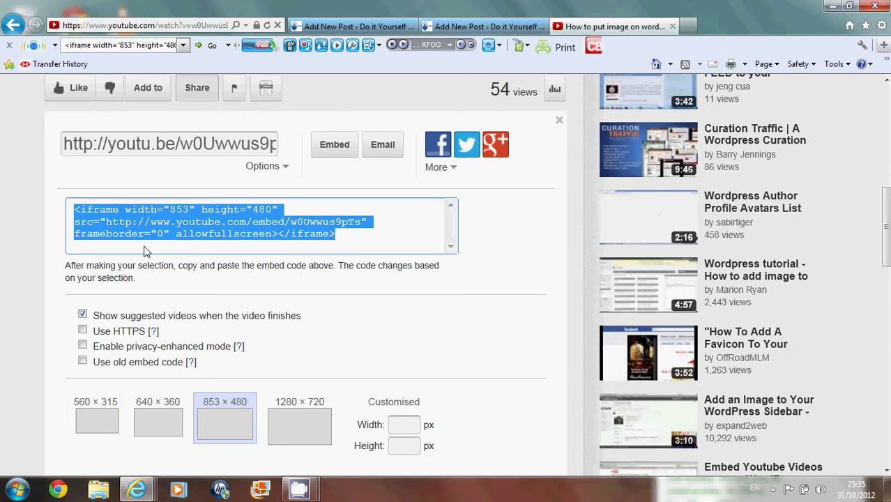
Set the embed size to 853×480 and copy the updated iframe code.
click(100, 419)
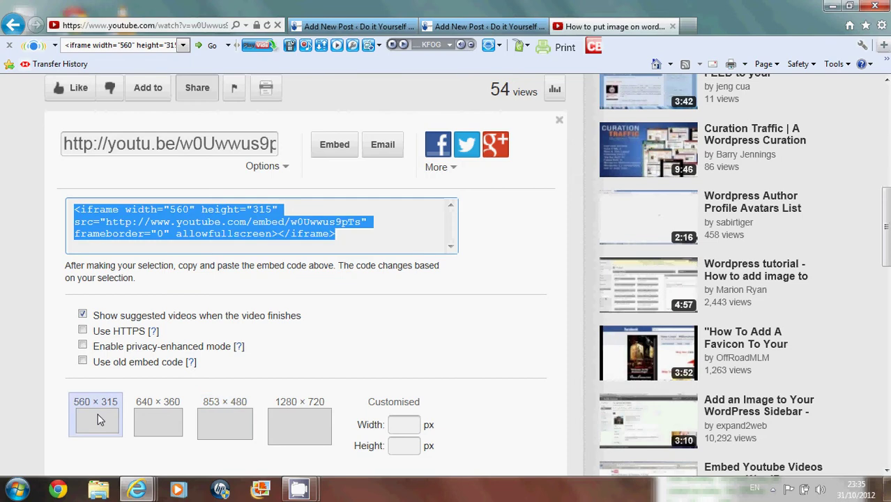
click(217, 419)
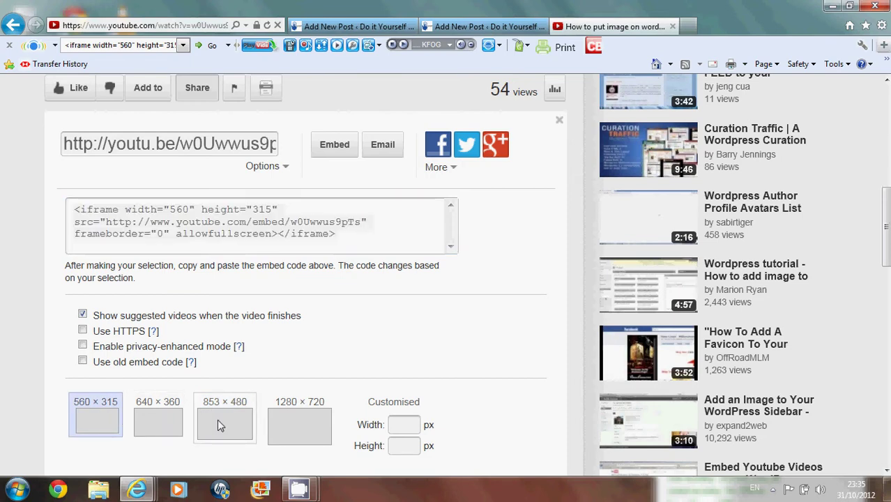
right_click(98, 216)
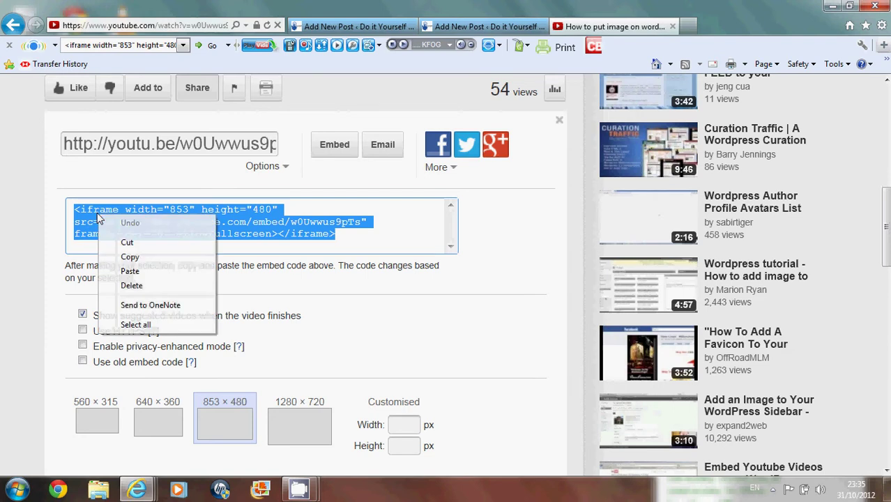
click(130, 257)
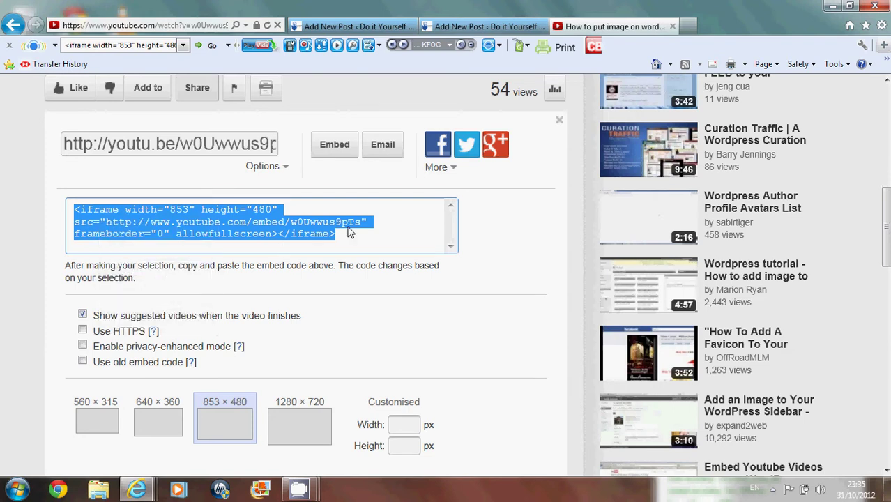
Paste the YouTube embed code into the new post's Text editor.
click(479, 28)
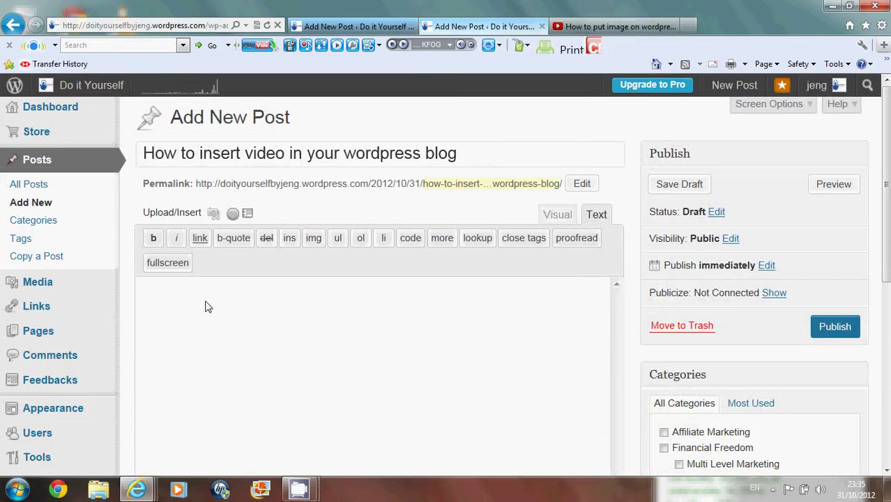
click(179, 309)
right_click(180, 309)
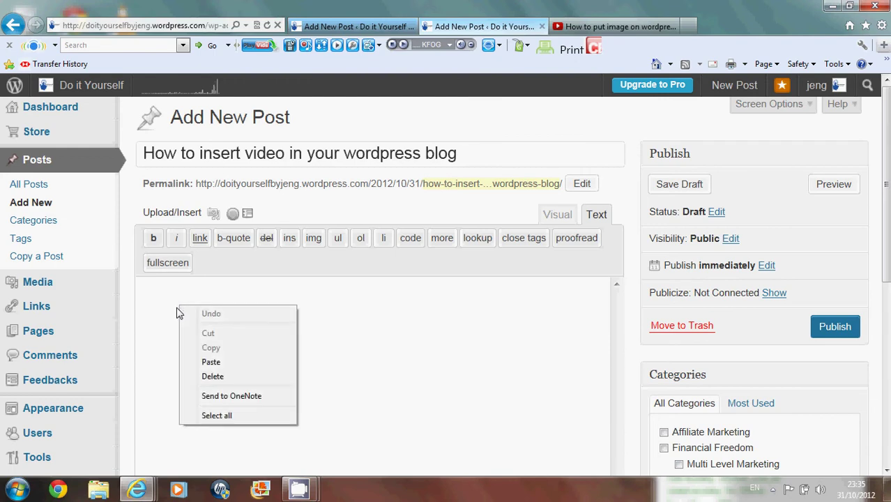
click(205, 363)
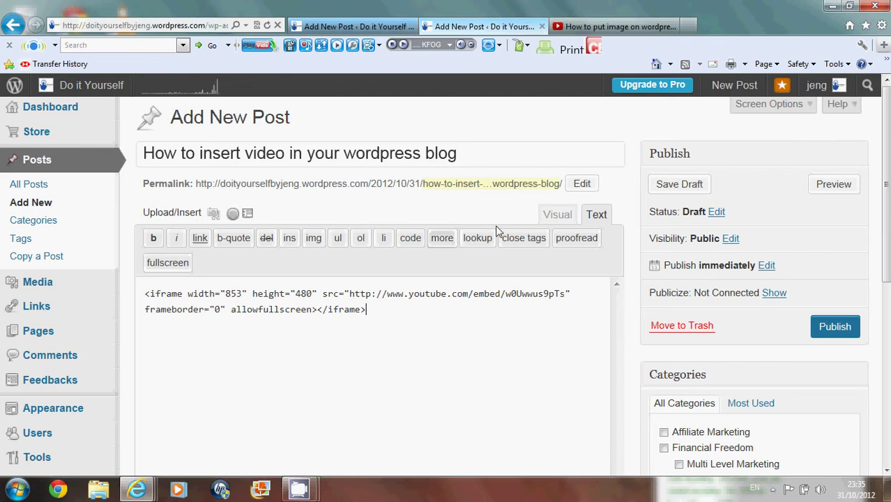
Switch the post to the Visual editor and scroll to review it.
click(557, 215)
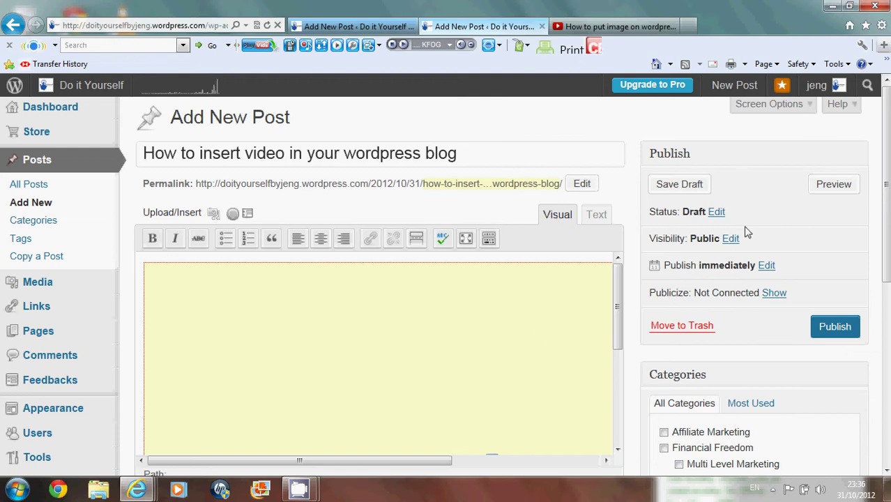
drag(889, 210, 888, 245)
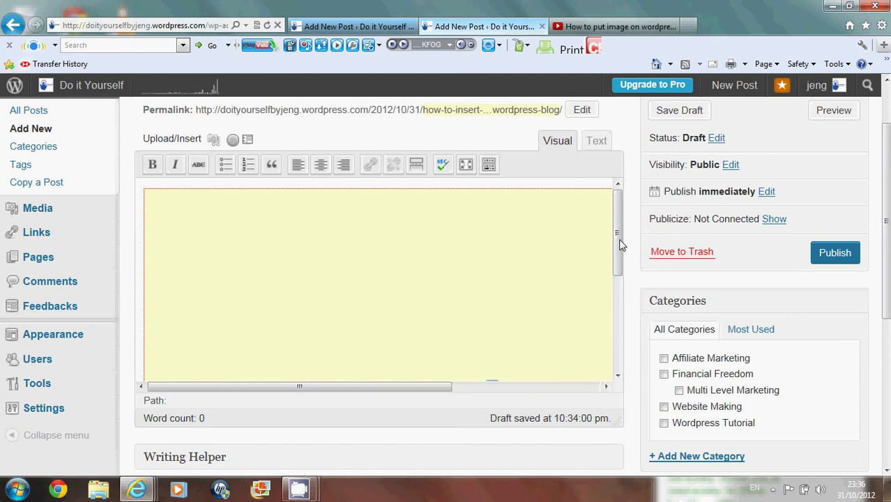
mouse_move(617, 240)
mouse_down()
mouse_move(622, 302)
mouse_move(607, 231)
mouse_up()
drag(886, 196, 882, 110)
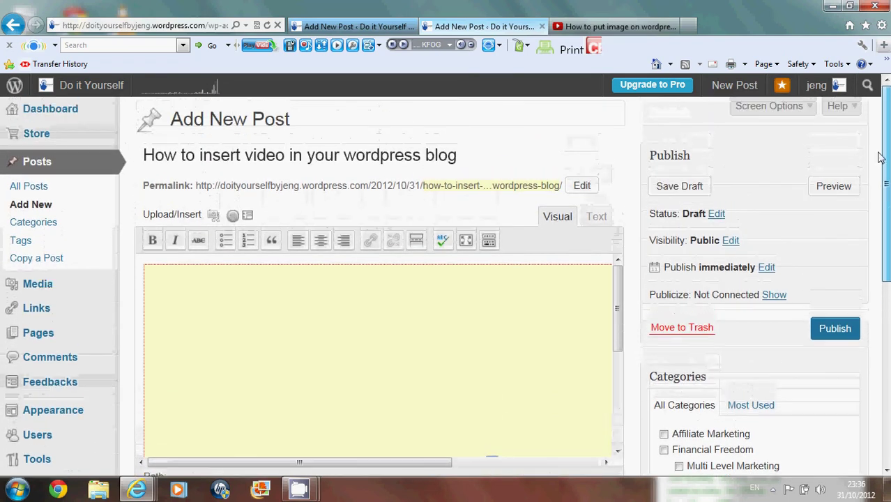
Publish the 'How to insert video in your wordpress blog' post.
click(829, 334)
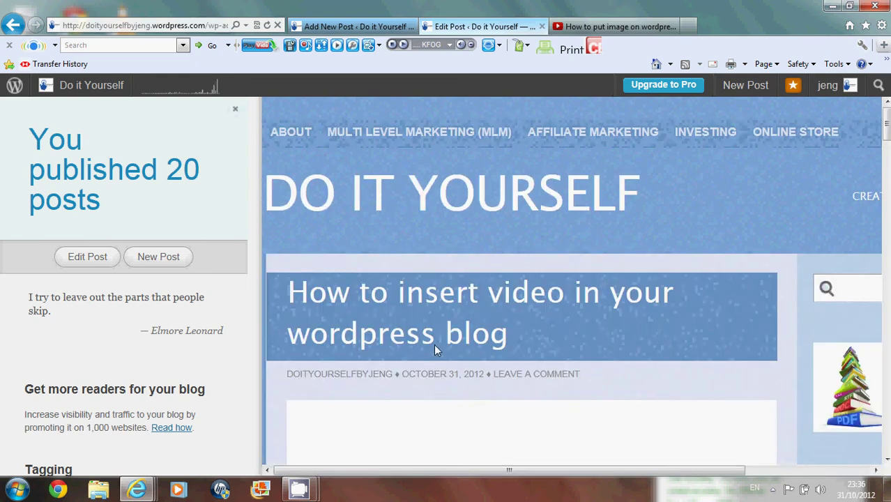
Zoom out on the live post page and play the embedded YouTube tutorial.
scroll(433, 343, down, 3)
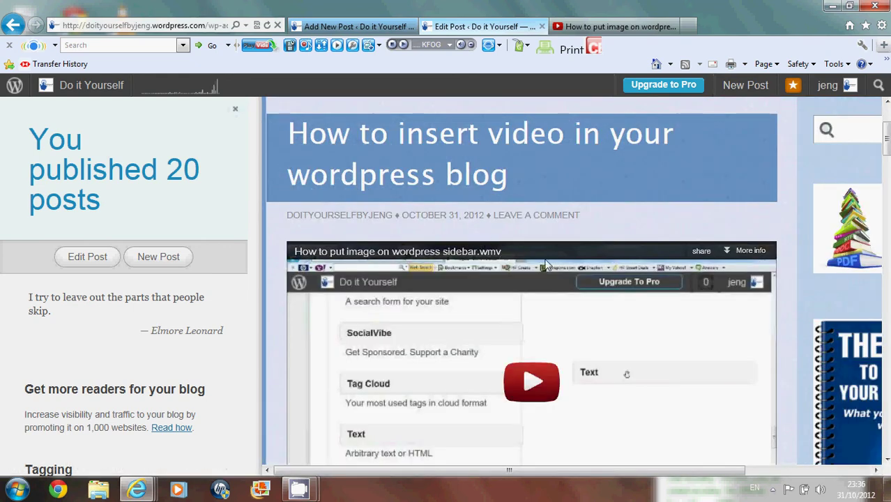
key(ctrl+minus)
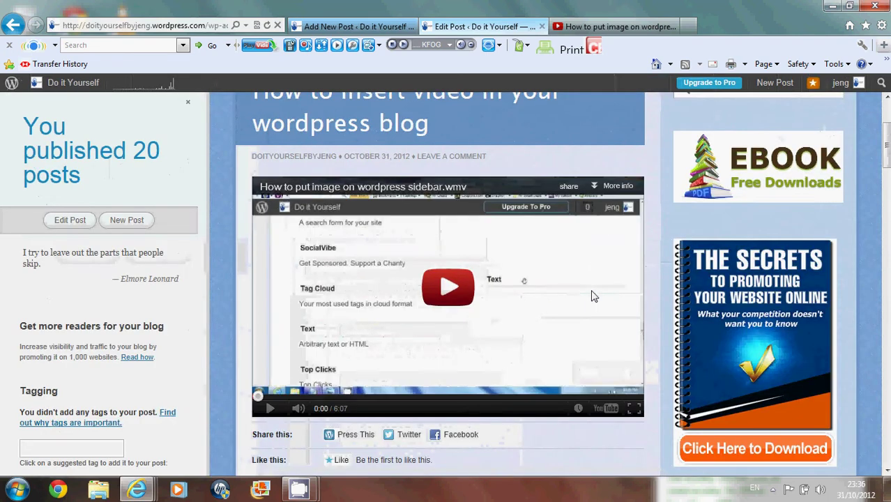
scroll(591, 294, down, 1)
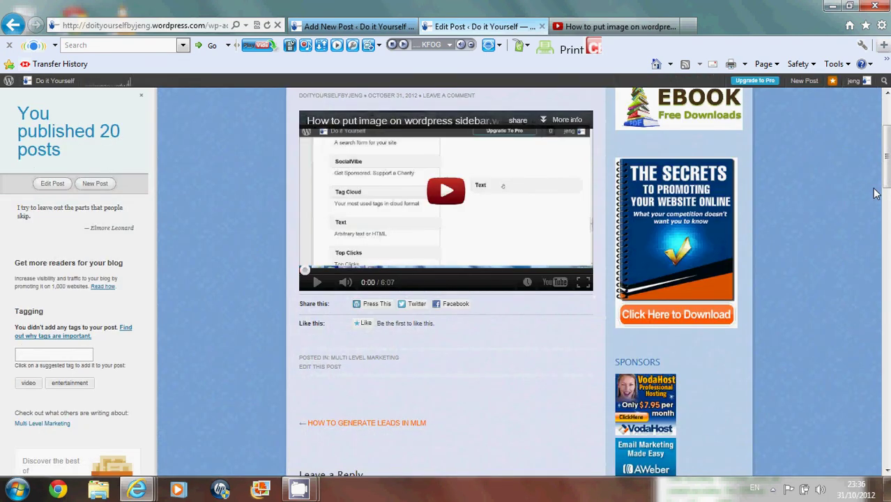
scroll(883, 167, up, 1)
scroll(887, 152, up, 2)
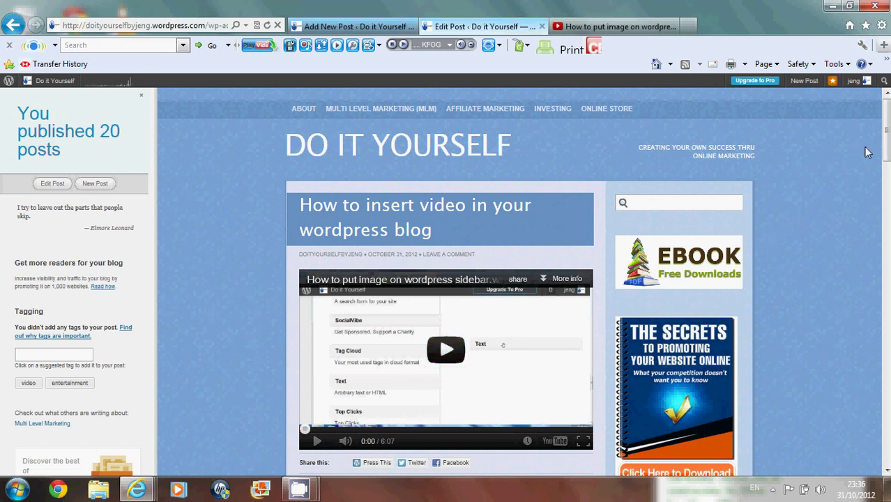
scroll(887, 163, down, 1)
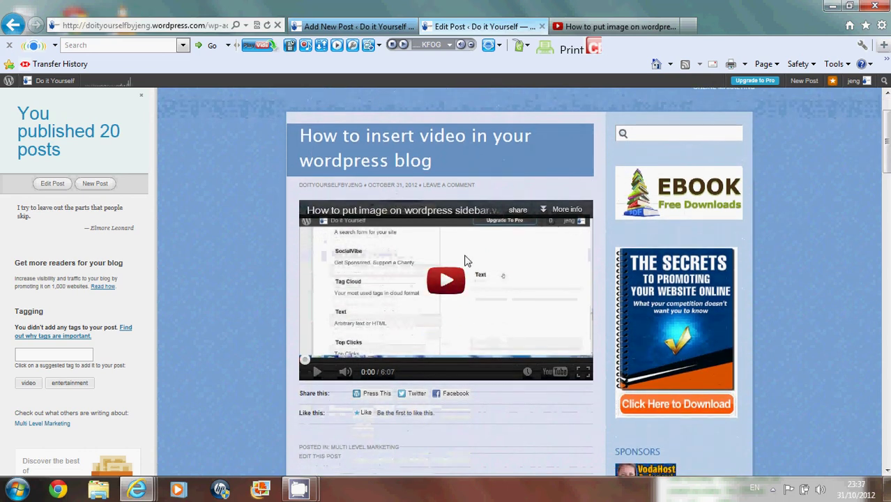
click(446, 282)
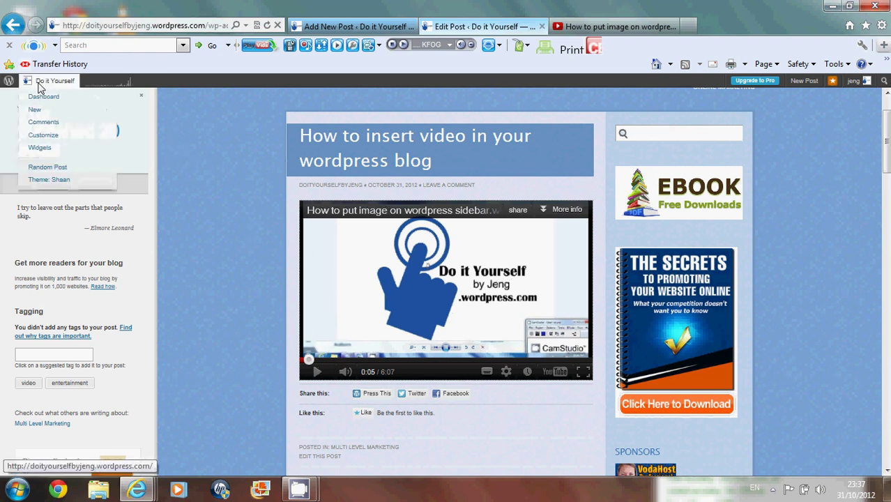
mouse_move(54, 80)
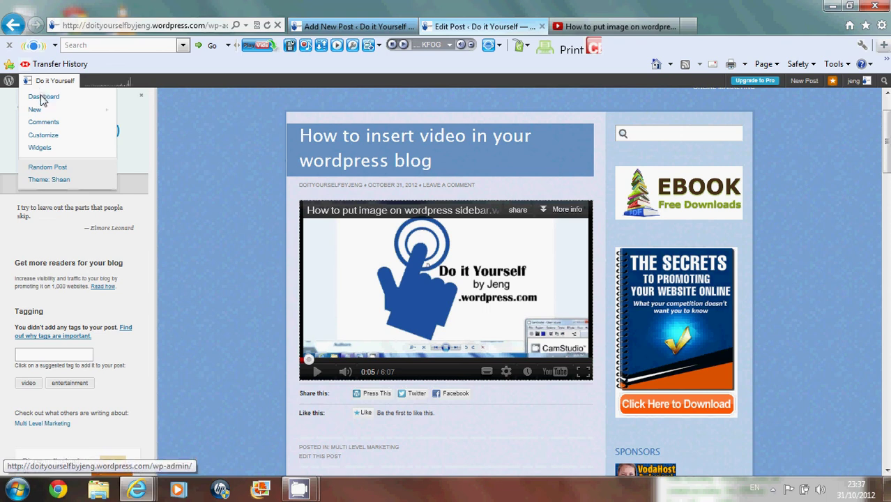
From the Dashboard's All Posts list, select the video post and move it to Trash.
click(43, 98)
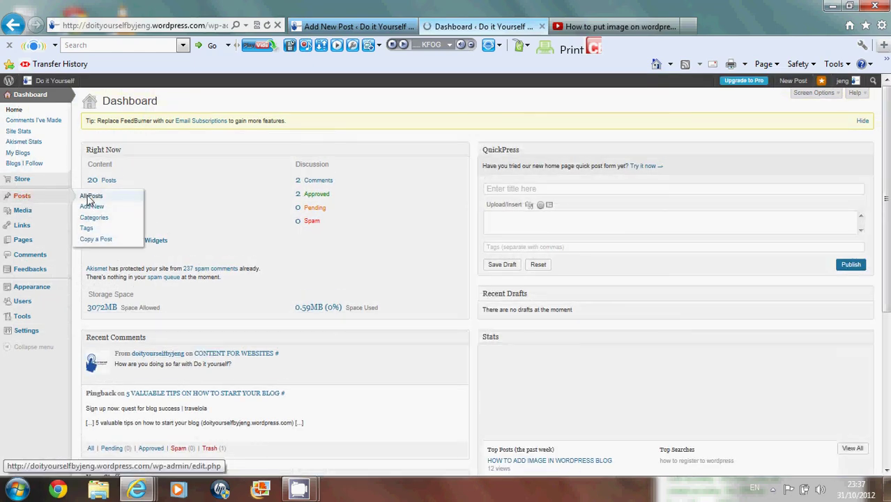
click(90, 197)
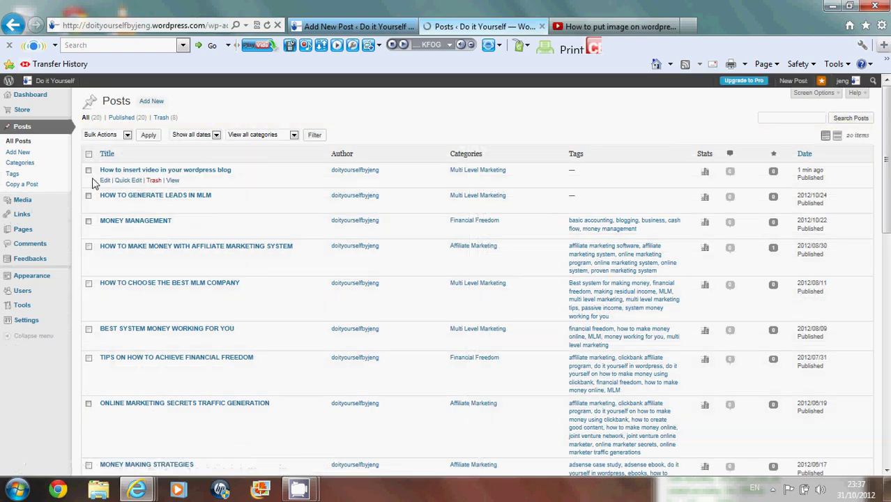
click(89, 170)
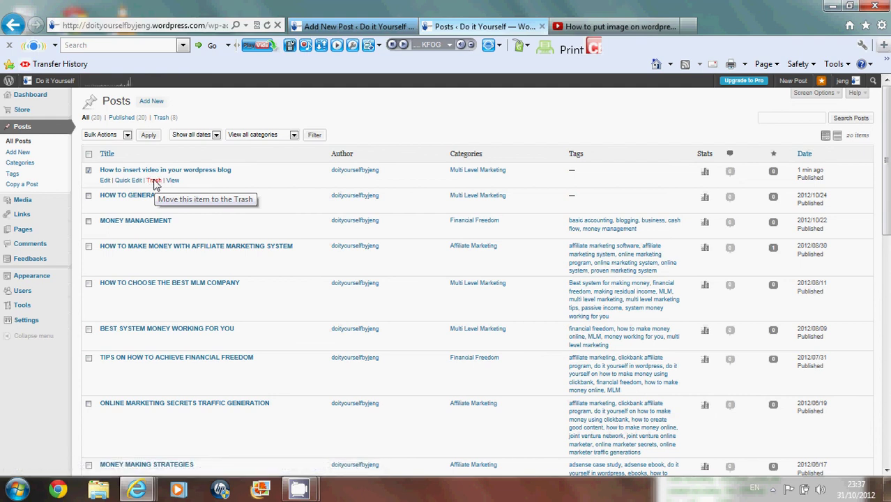
click(153, 180)
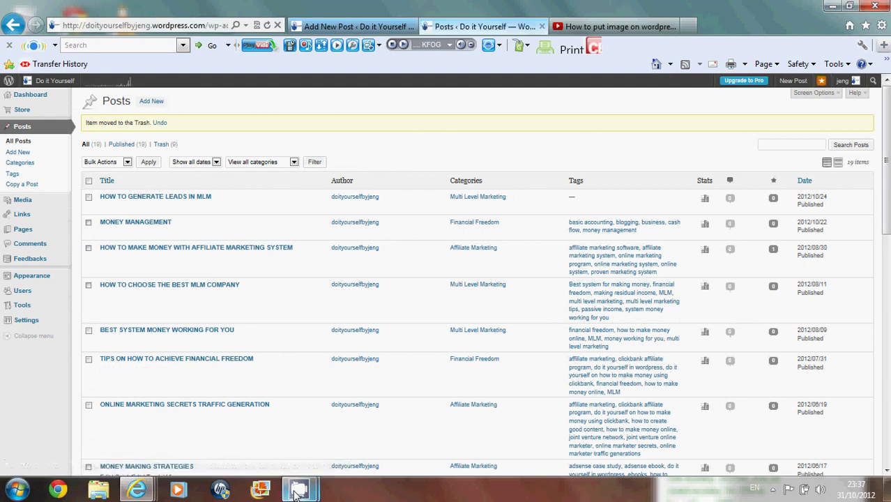
mouse_move(299, 490)
right_click(258, 439)
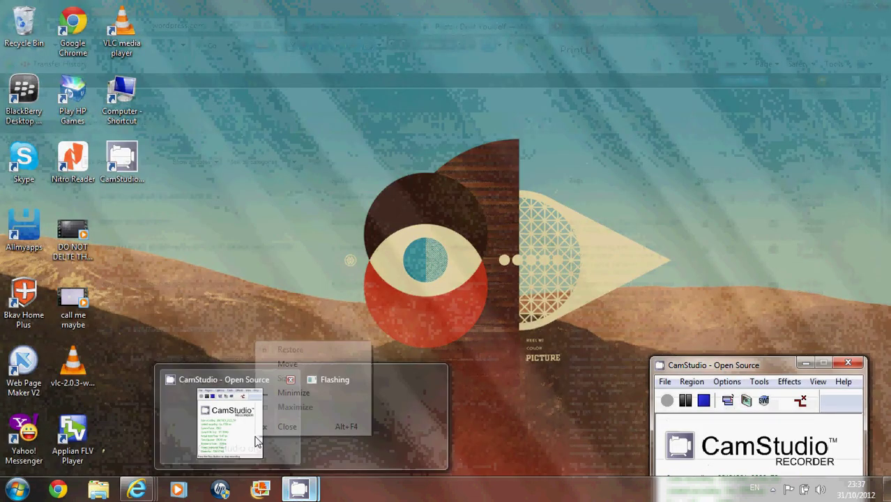